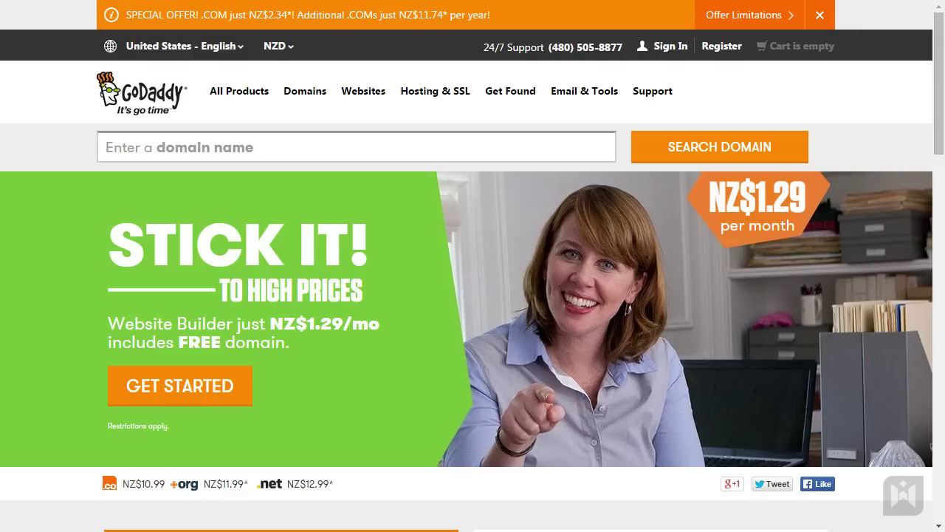
Search GoDaddy for travellerblogger.com and review its NZ$10.99 availability and similar-domain suggestions.
{"action": "left_click", "coordinate": [302, 151]}
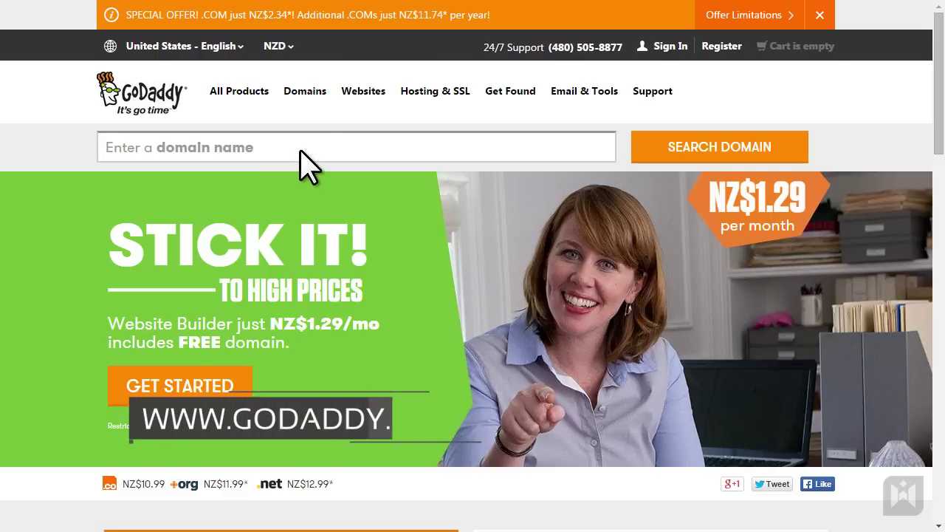
{"action": "type", "text": "travellerblogg"}
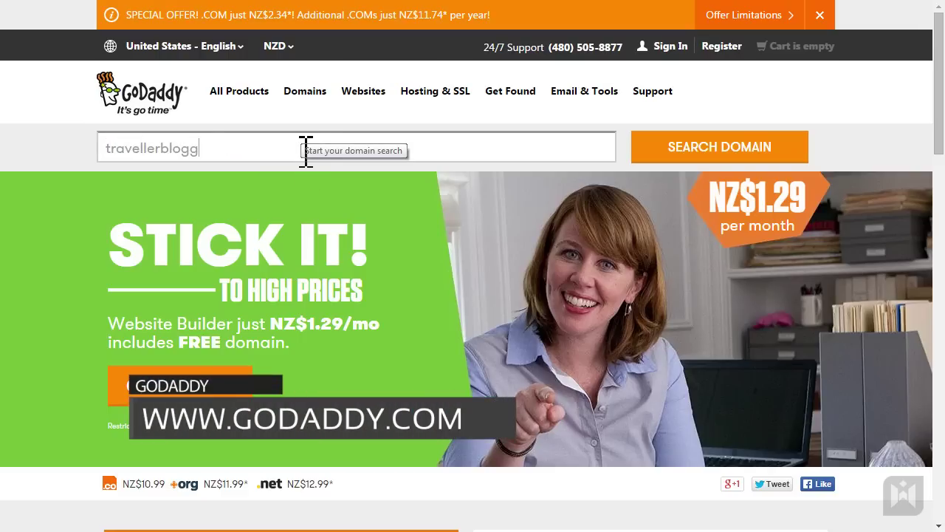
{"action": "type", "text": "er.com"}
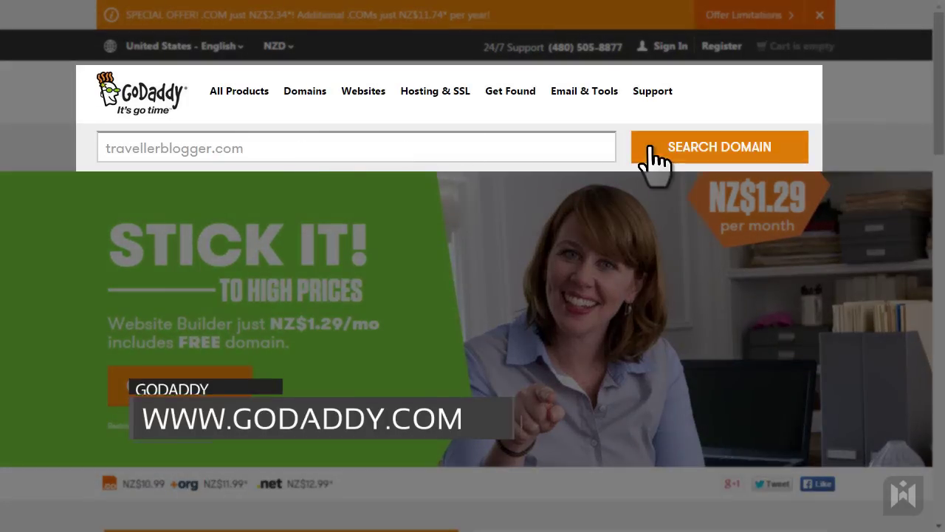
{"action": "left_click", "coordinate": [650, 148]}
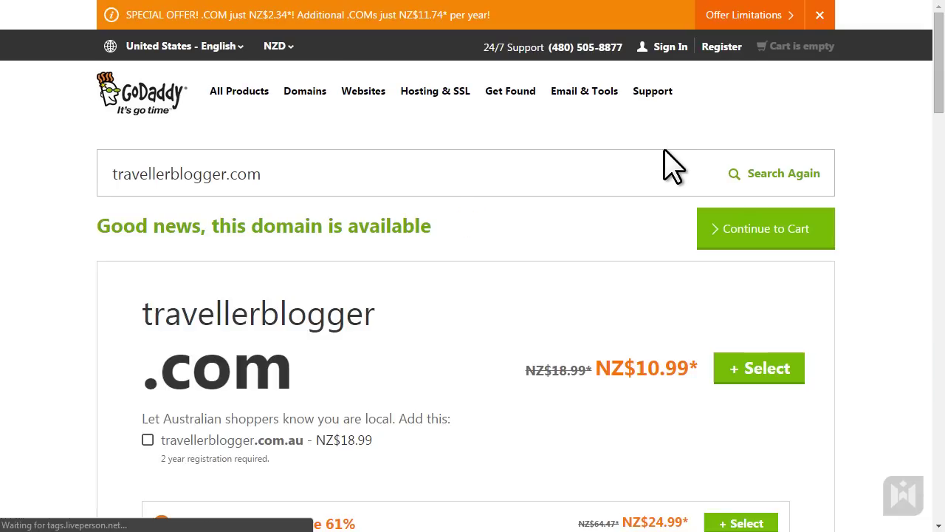
{"action": "scroll", "coordinate": [620, 254], "scroll_direction": "down", "scroll_amount": 1}
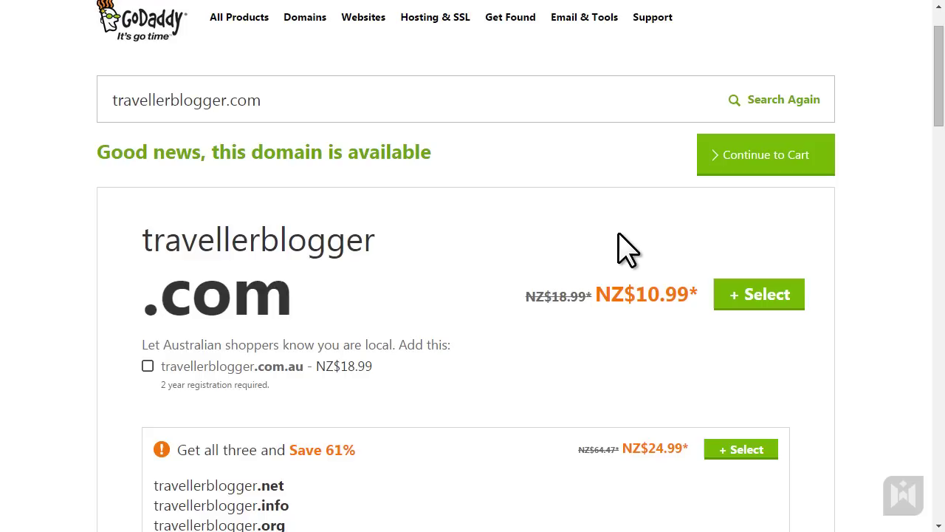
{"action": "scroll", "coordinate": [624, 243], "scroll_direction": "down", "scroll_amount": 6}
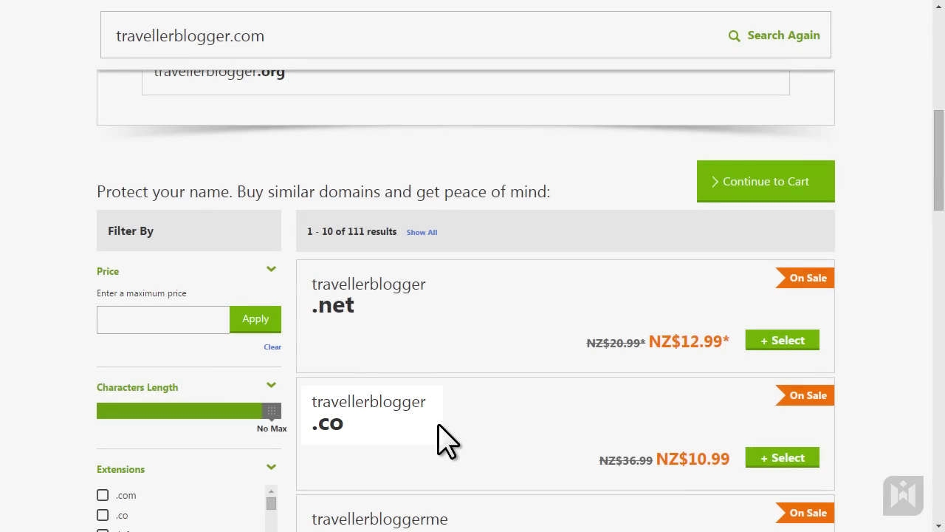
{"action": "scroll", "coordinate": [581, 310], "scroll_direction": "up", "scroll_amount": 4}
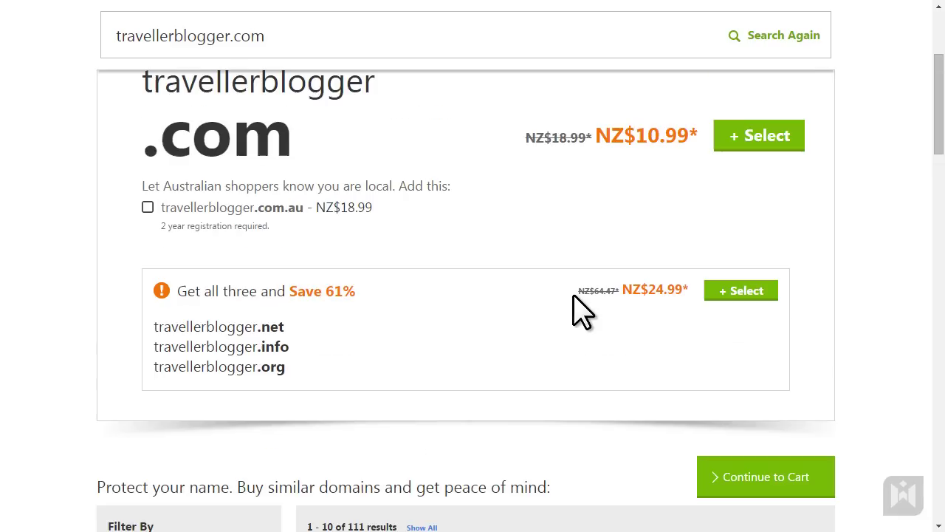
{"action": "scroll", "coordinate": [581, 310], "scroll_direction": "up", "scroll_amount": 1}
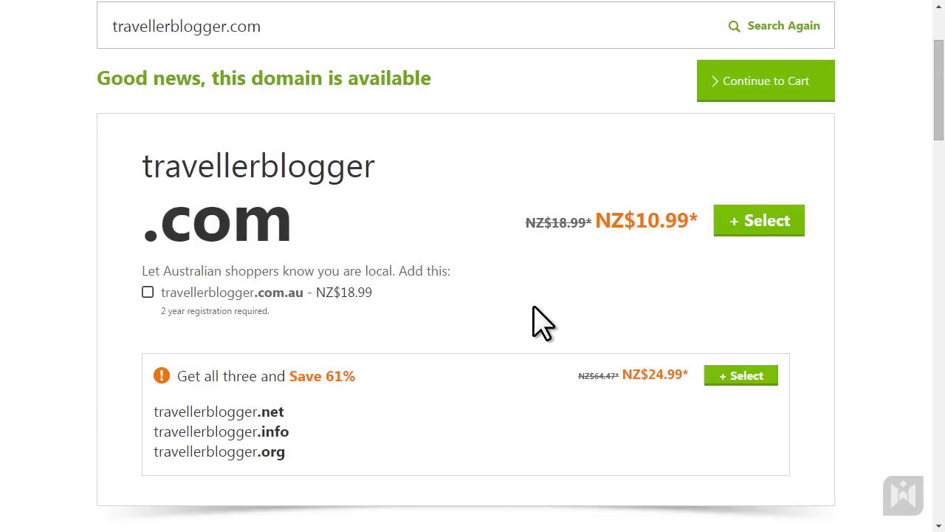
Add travellerblogger.com to the cart with privacy protection declined, reaching the NZ$59.85 order review.
{"action": "left_click", "coordinate": [705, 95]}
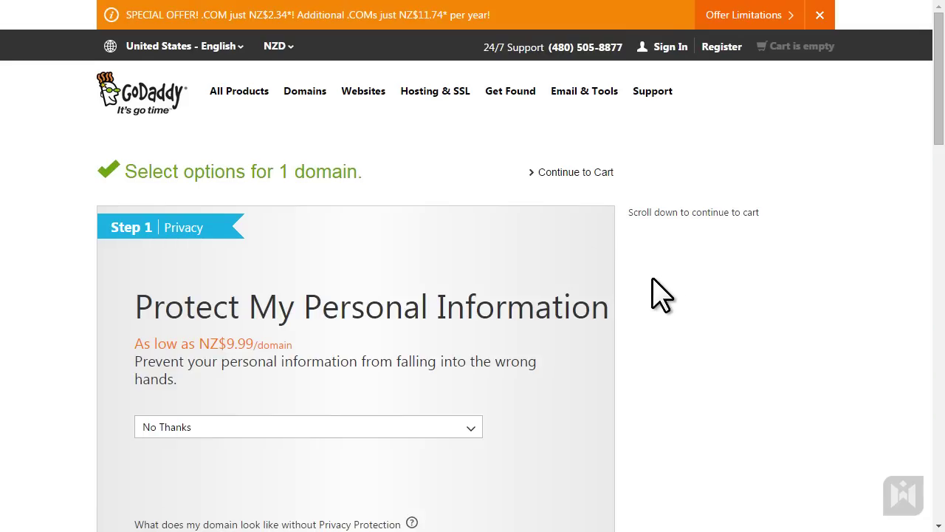
{"action": "scroll", "coordinate": [659, 294], "scroll_direction": "down", "scroll_amount": 2}
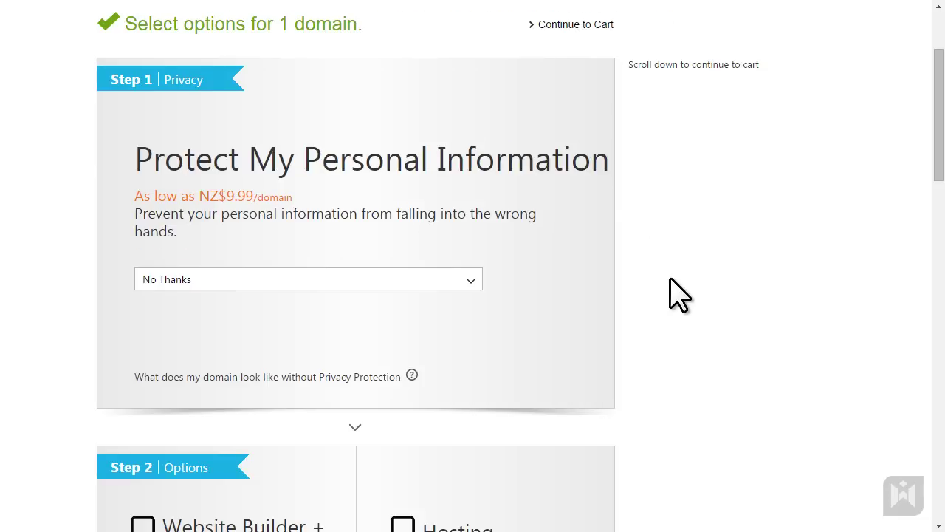
{"action": "mouse_move", "coordinate": [413, 374]}
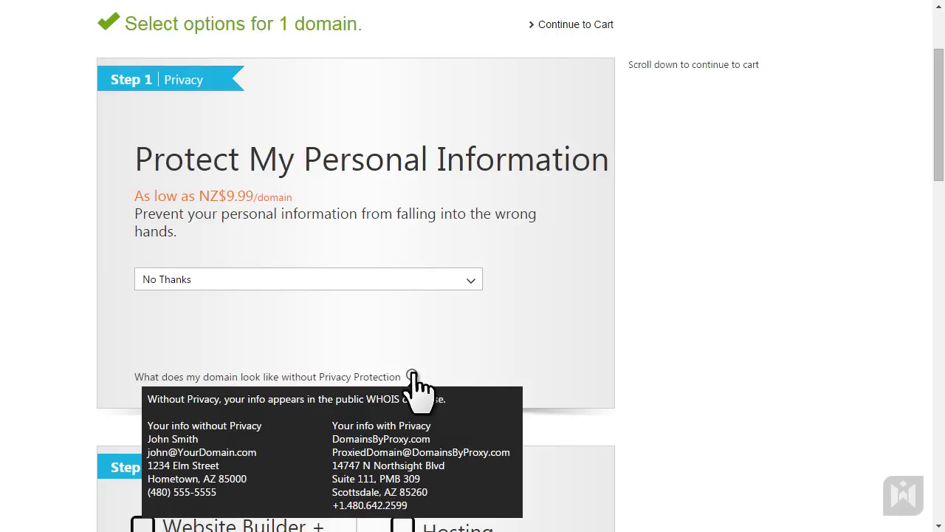
{"action": "left_click", "coordinate": [435, 282]}
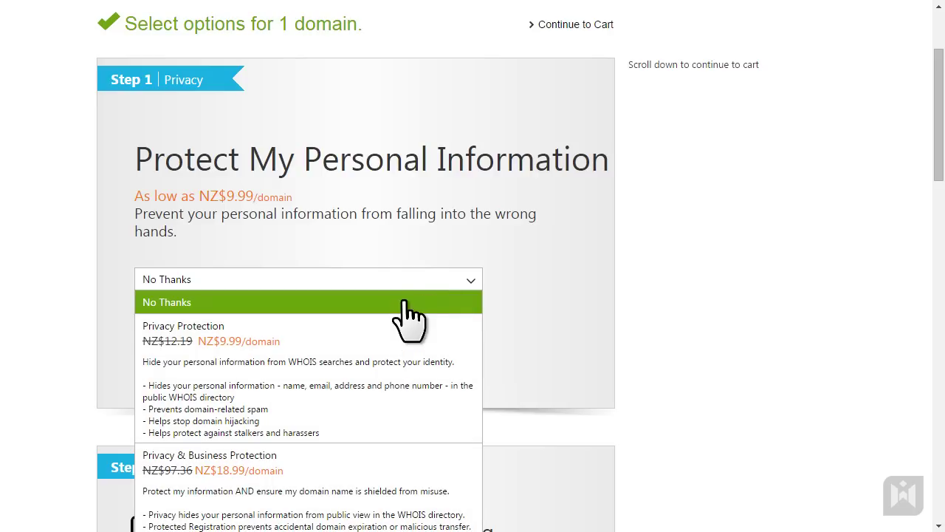
{"action": "left_click", "coordinate": [402, 304]}
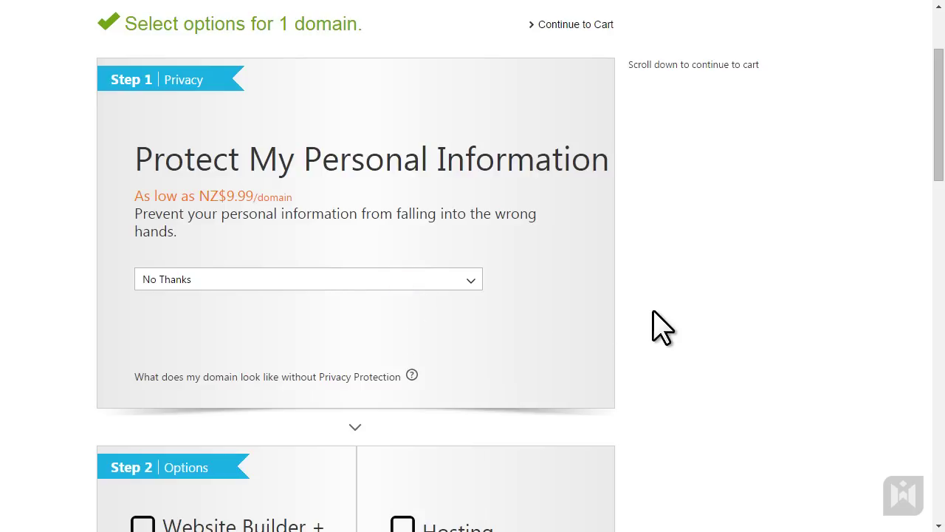
{"action": "scroll", "coordinate": [659, 327], "scroll_direction": "down", "scroll_amount": 5}
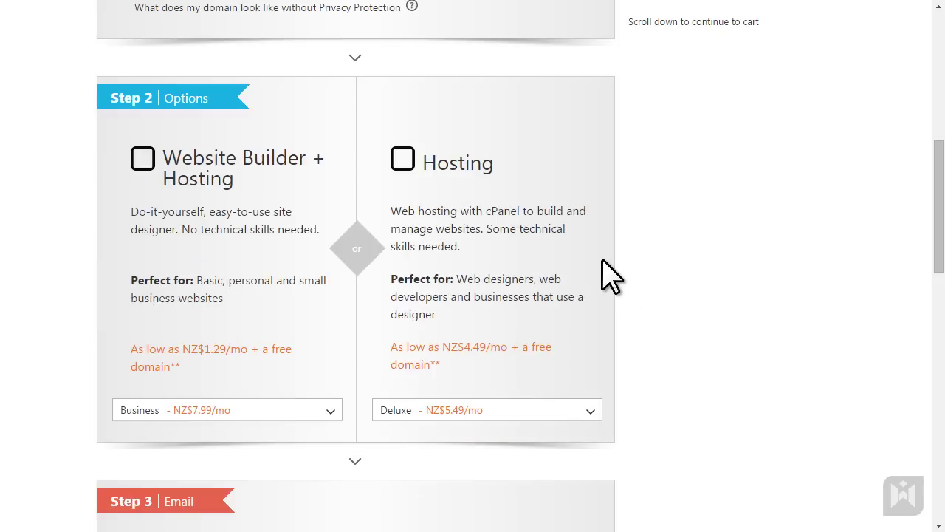
{"action": "scroll", "coordinate": [709, 337], "scroll_direction": "down", "scroll_amount": 6}
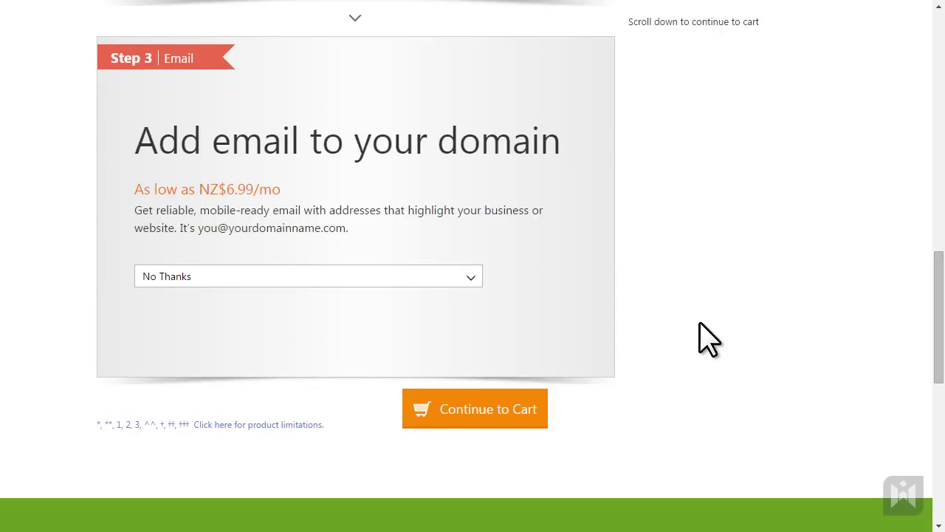
{"action": "left_click", "coordinate": [491, 408]}
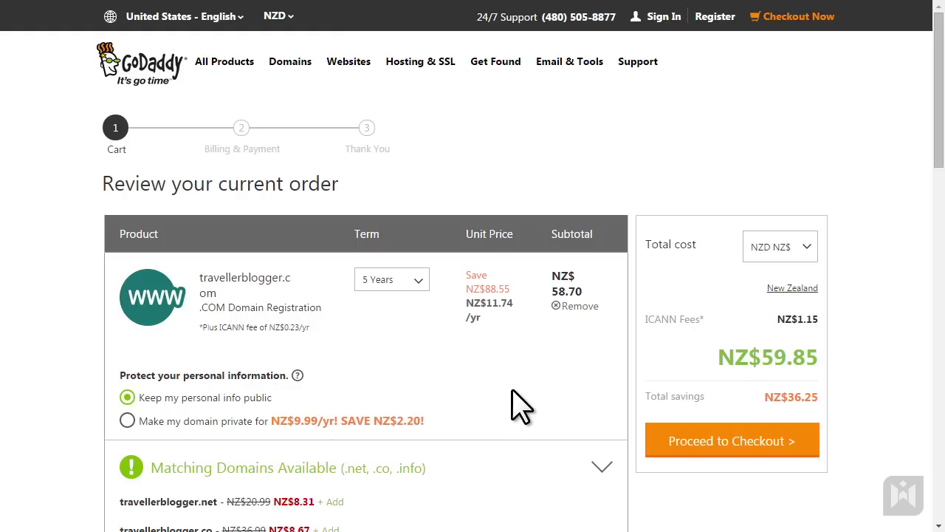
Change the travellerblogger.com registration term from 5 years to 1 year, totalling NZ$11.22.
{"action": "left_click", "coordinate": [409, 282]}
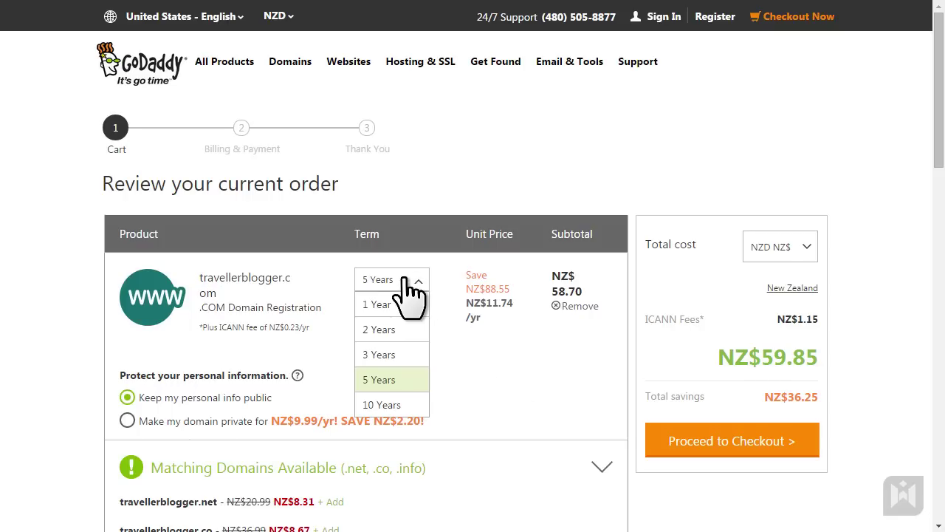
{"action": "left_click", "coordinate": [406, 282]}
{"action": "scroll", "coordinate": [509, 379], "scroll_direction": "down", "scroll_amount": 2}
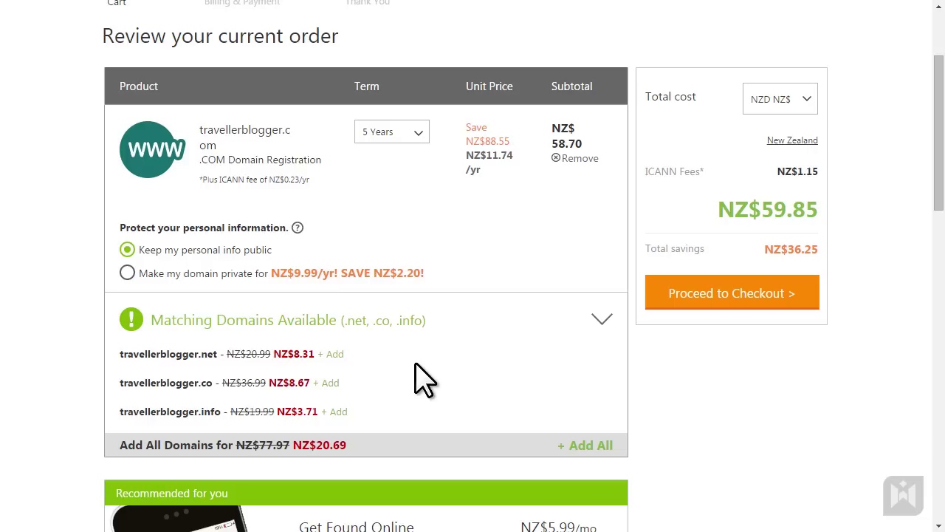
{"action": "left_click", "coordinate": [400, 134]}
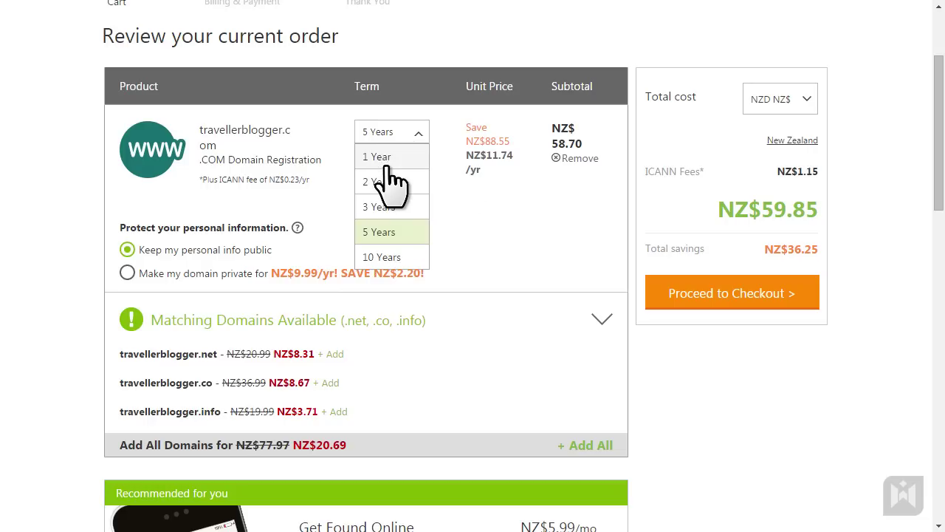
{"action": "left_click", "coordinate": [385, 161]}
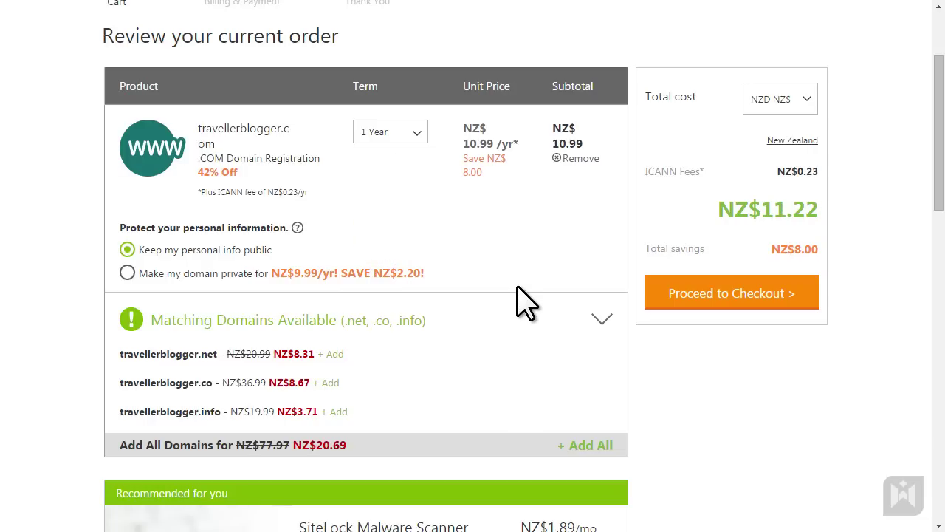
{"action": "scroll", "coordinate": [523, 302], "scroll_direction": "down", "scroll_amount": 7}
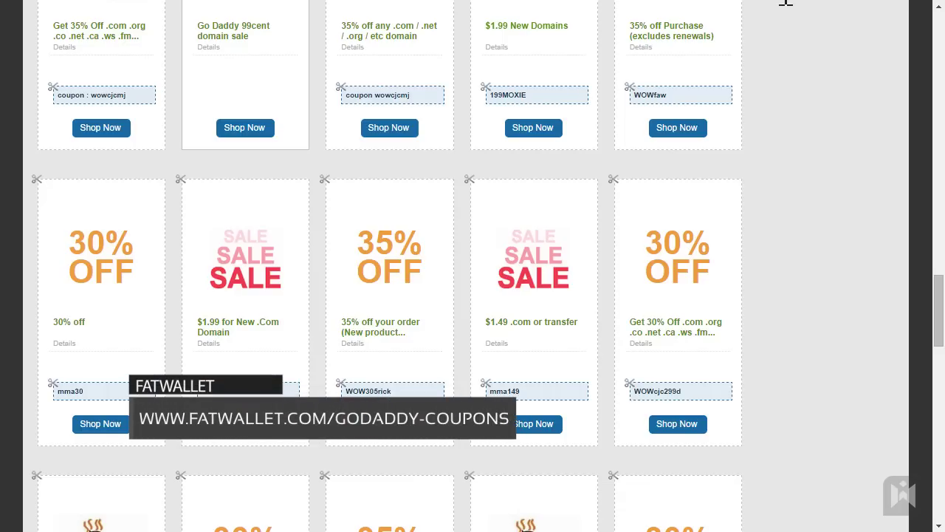
Scroll the FatWallet GoDaddy coupons page to find a .com promo code.
{"action": "mouse_move", "coordinate": [939, 310]}
{"action": "left_mouse_down"}
{"action": "mouse_move", "coordinate": [942, 263]}
{"action": "mouse_move", "coordinate": [942, 304]}
{"action": "left_mouse_up"}
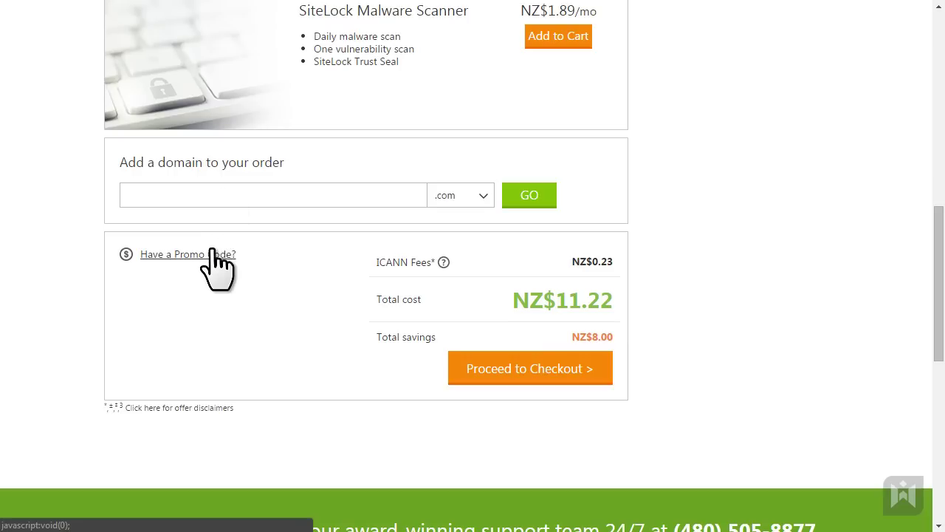
Apply promo code mma149 for a NZ$2.22 total and proceed to checkout.
{"action": "left_click", "coordinate": [217, 255]}
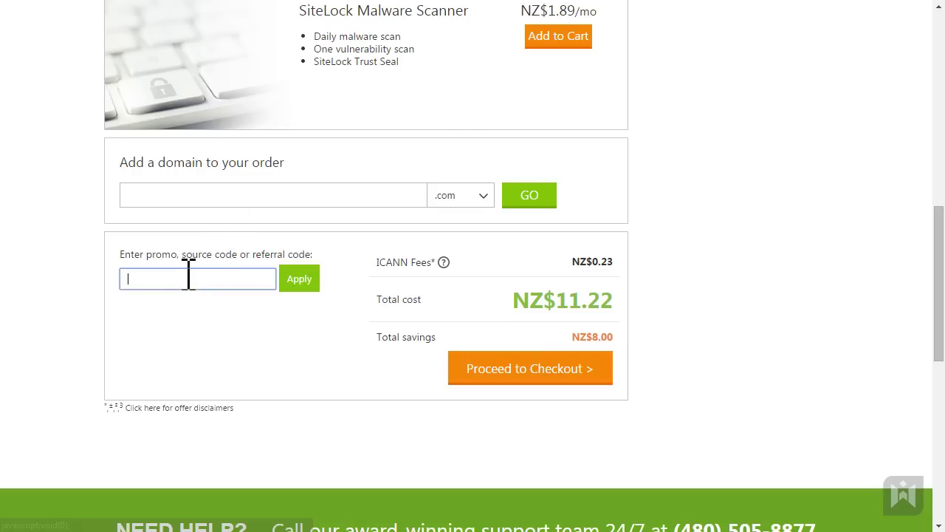
{"action": "type", "text": "mma14"}
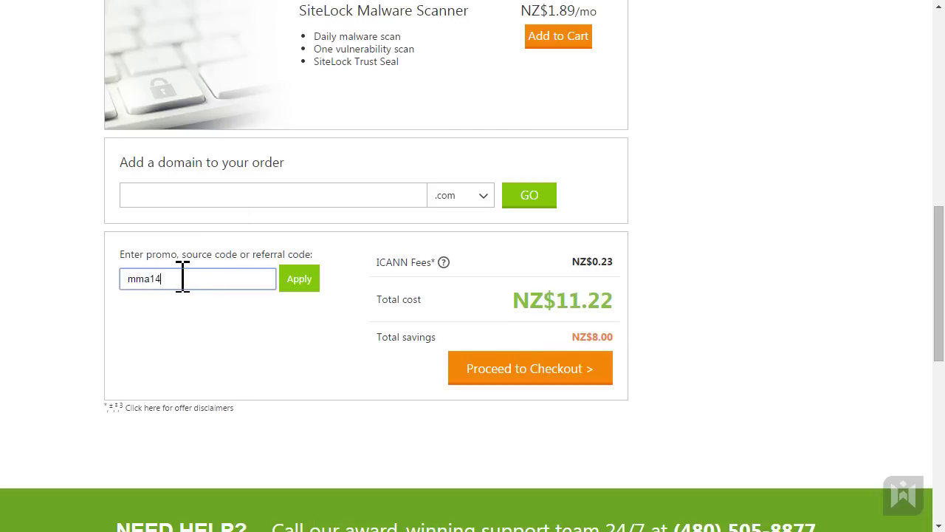
{"action": "type", "text": "9"}
{"action": "left_click", "coordinate": [290, 279]}
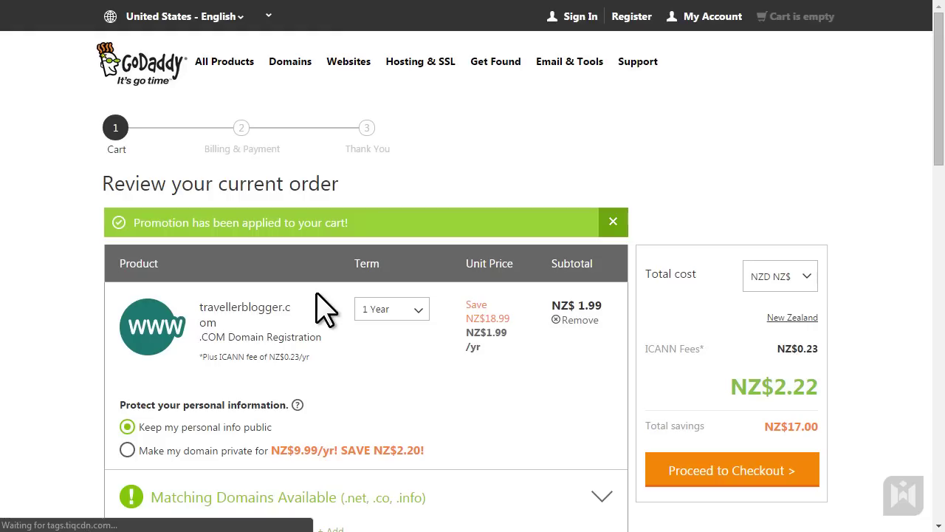
{"action": "scroll", "coordinate": [499, 397], "scroll_direction": "down", "scroll_amount": 2}
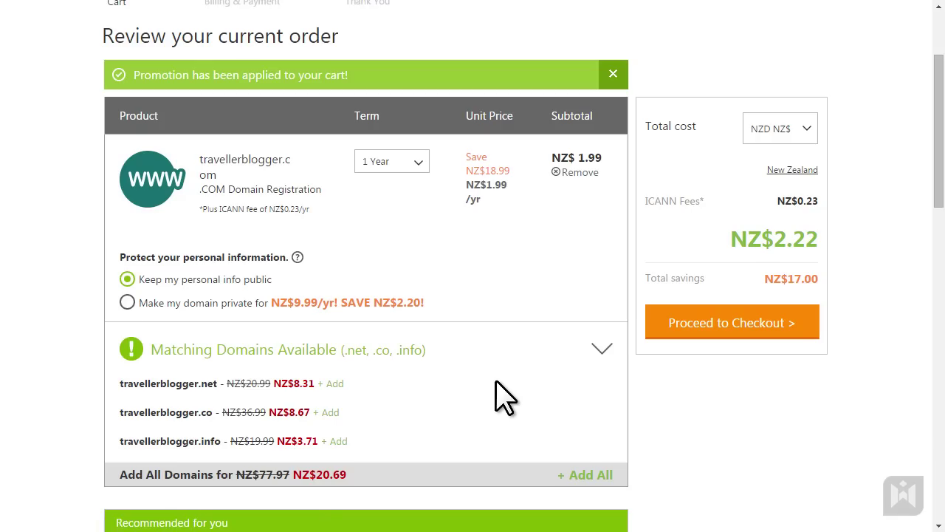
{"action": "left_click", "coordinate": [659, 321]}
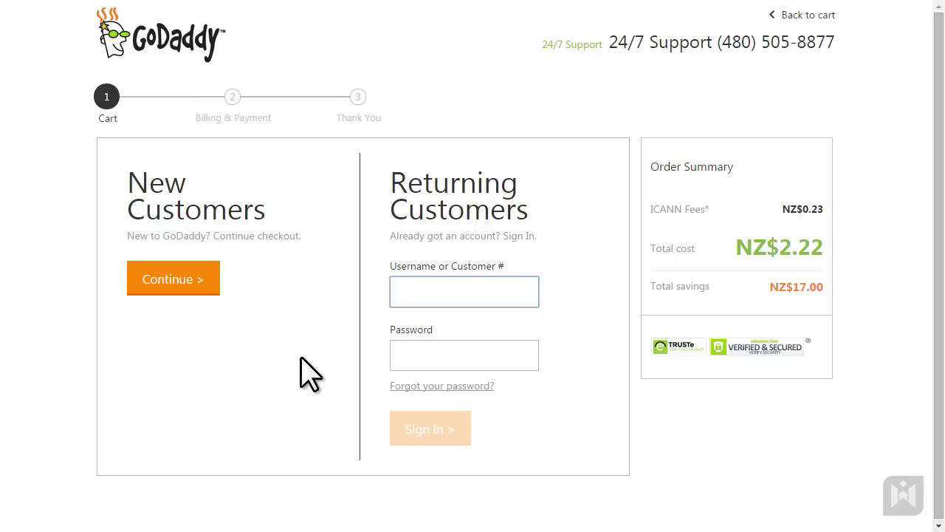
Check out as a new customer and go through the billing, account and card details.
{"action": "left_click", "coordinate": [193, 281]}
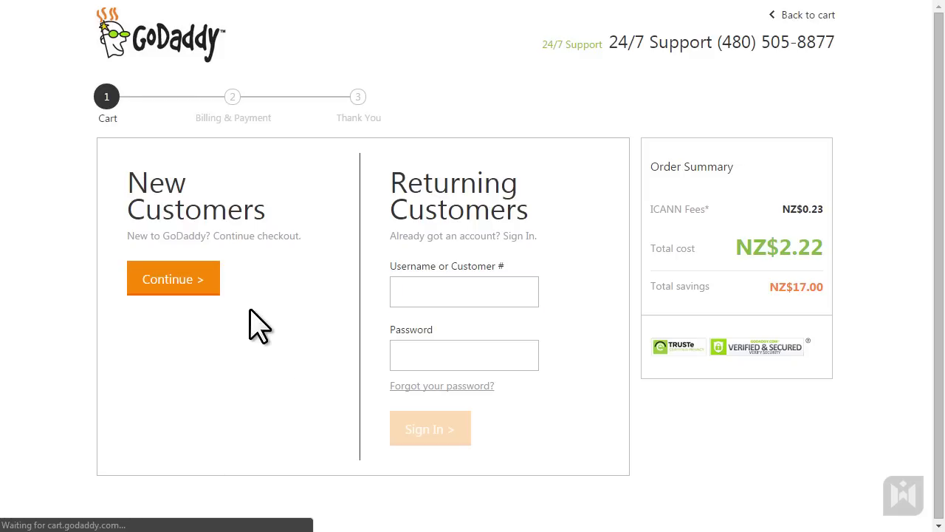
{"action": "scroll", "coordinate": [502, 336], "scroll_direction": "down", "scroll_amount": 3}
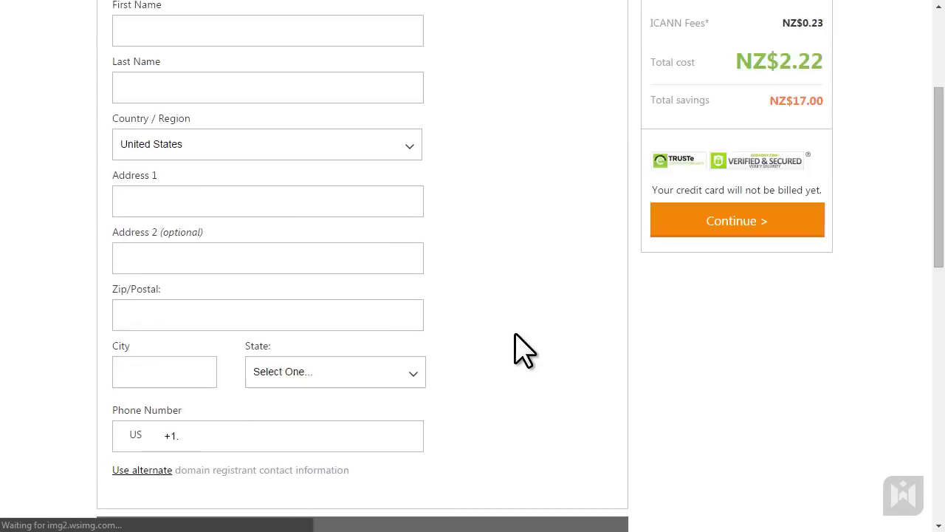
{"action": "scroll", "coordinate": [516, 350], "scroll_direction": "down", "scroll_amount": 9}
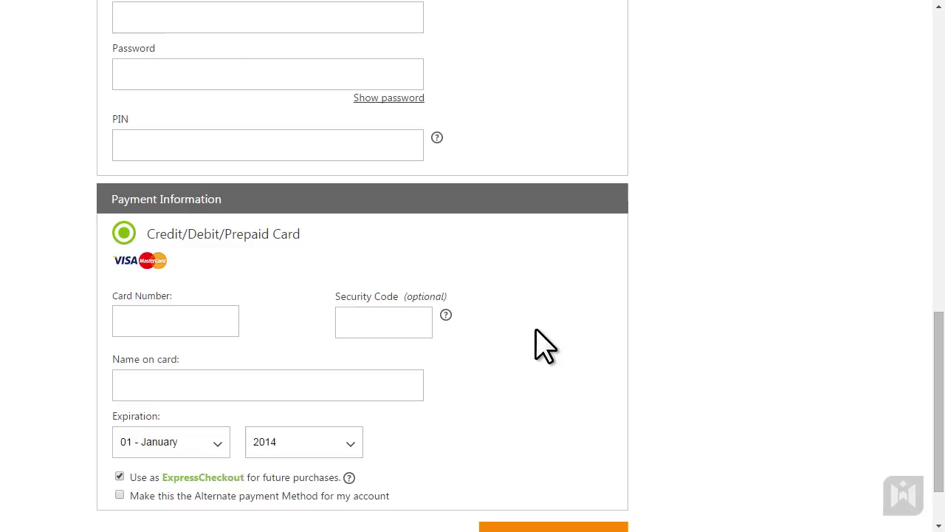
{"action": "scroll", "coordinate": [543, 340], "scroll_direction": "down", "scroll_amount": 1}
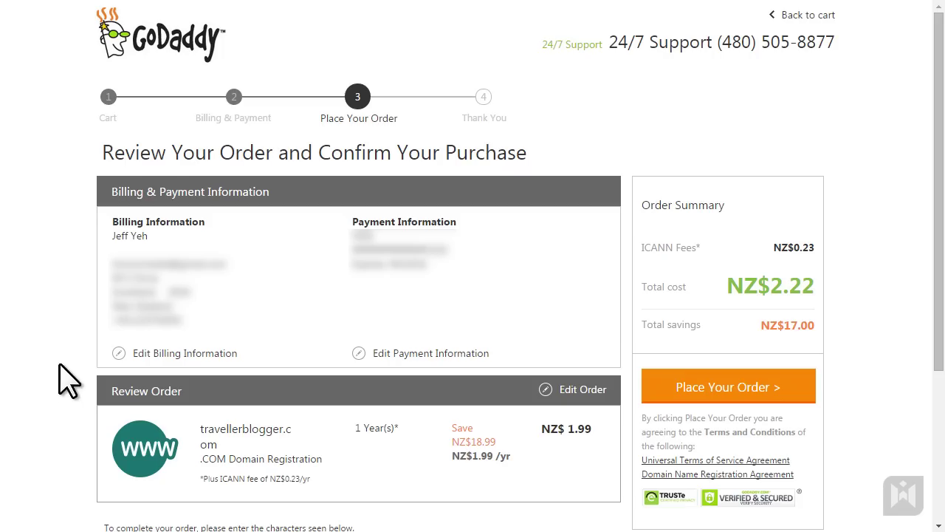
Enter the captcha, place the order, and open the purchased domain from the thank-you page.
{"action": "scroll", "coordinate": [67, 378], "scroll_direction": "down", "scroll_amount": 3}
{"action": "left_click", "coordinate": [155, 367]}
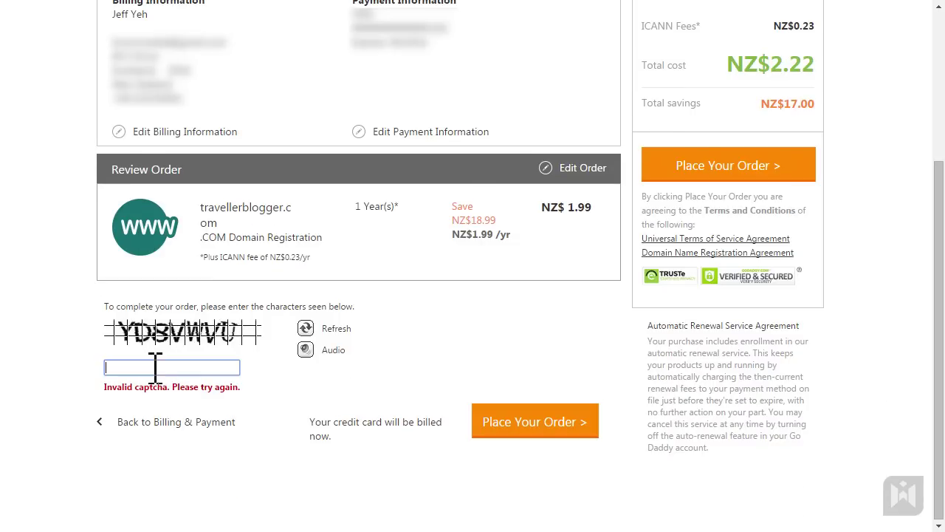
{"action": "type", "text": "yd8vwvu"}
{"action": "left_click", "coordinate": [543, 420]}
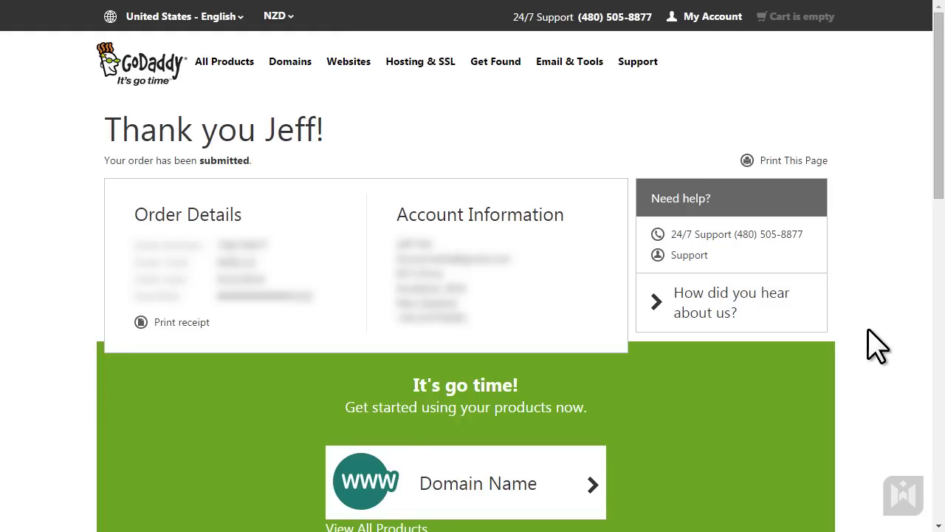
{"action": "scroll", "coordinate": [868, 331], "scroll_direction": "down", "scroll_amount": 3}
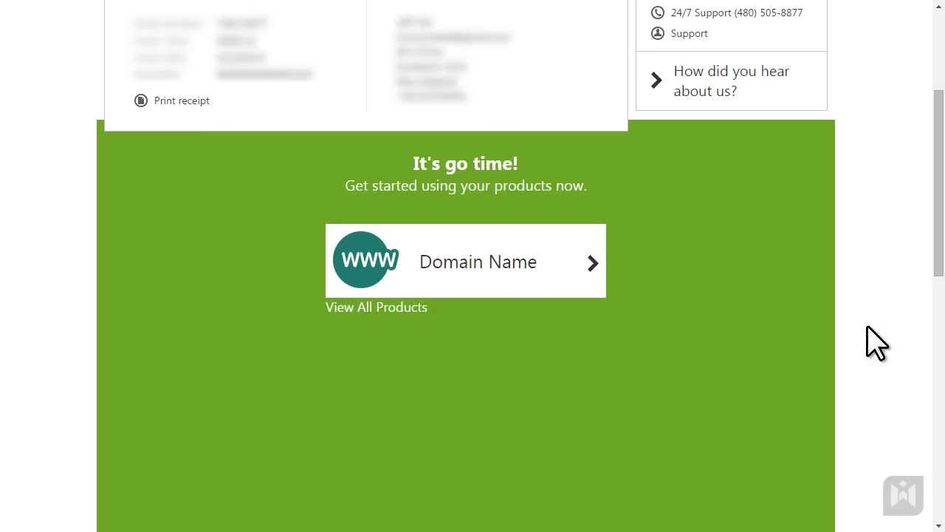
{"action": "left_click", "coordinate": [541, 254]}
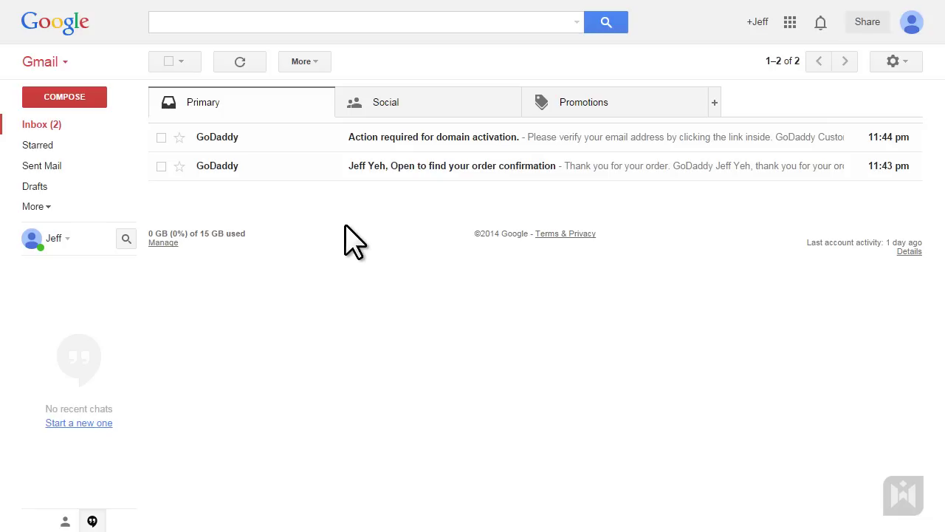
Open the GoDaddy 'Action required for domain activation.' message in the Gmail inbox.
{"action": "left_click", "coordinate": [404, 139]}
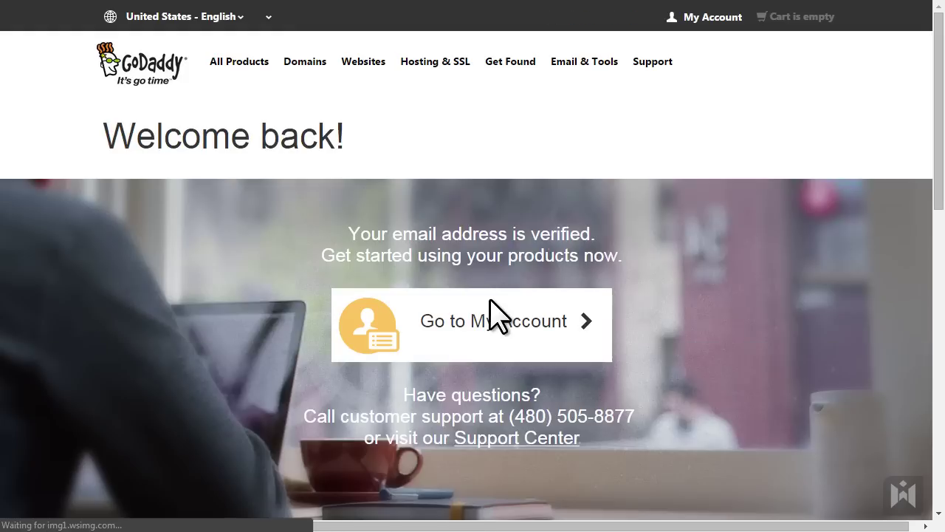
{"action": "scroll", "coordinate": [667, 312], "scroll_direction": "down", "scroll_amount": 1}
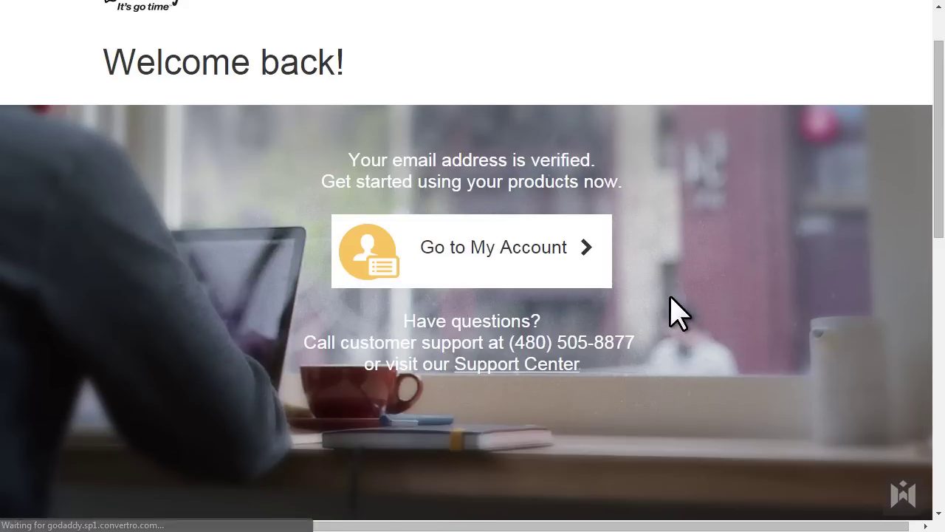